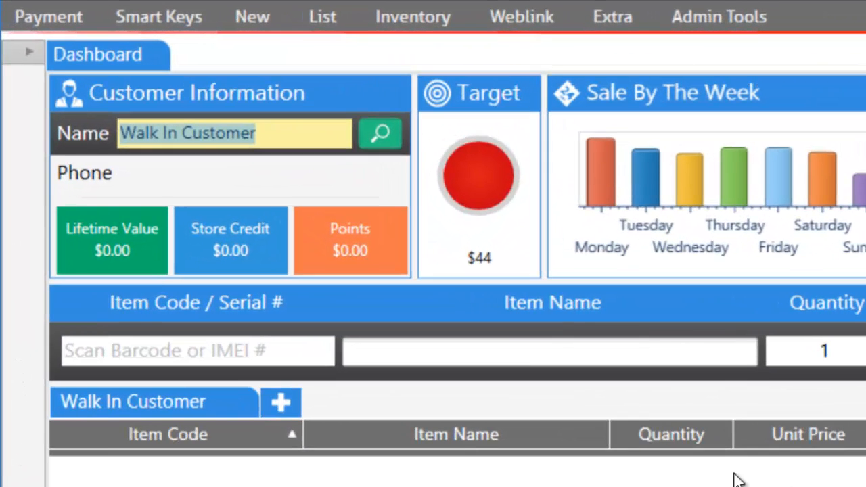
Start a new purchase and choose Ebay as the vendor
{"action": "left_click", "coordinate": [254, 20]}
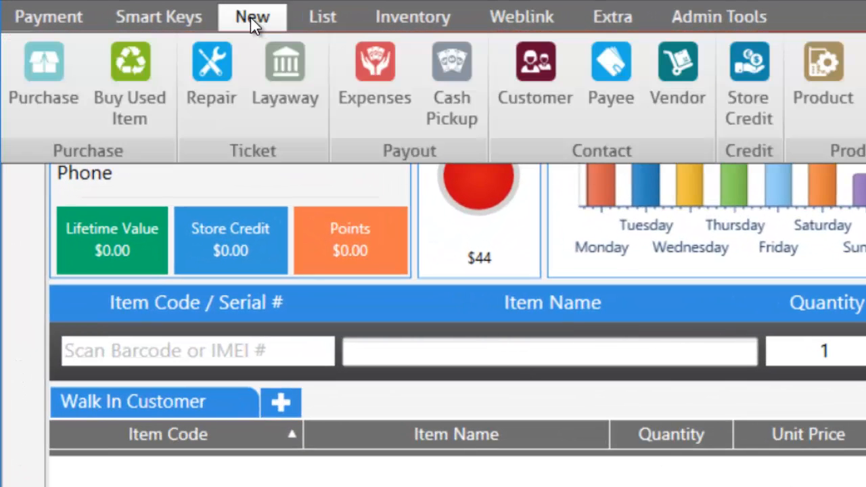
{"action": "left_click", "coordinate": [50, 81]}
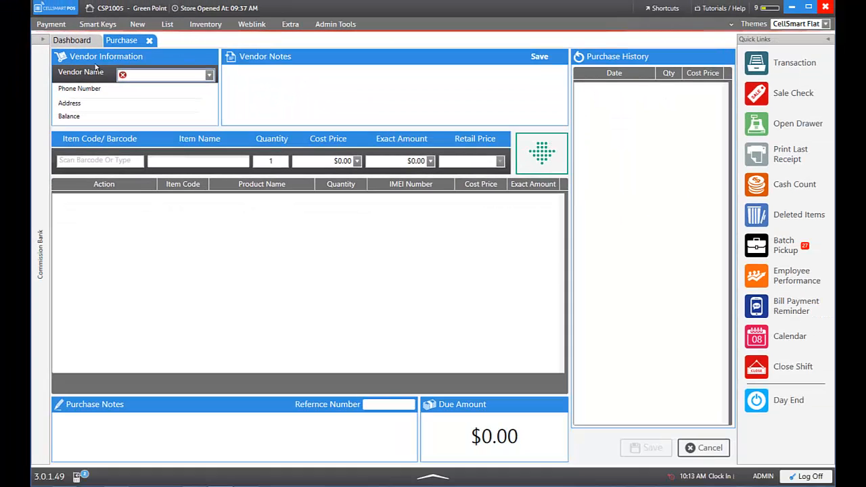
{"action": "left_click", "coordinate": [210, 76]}
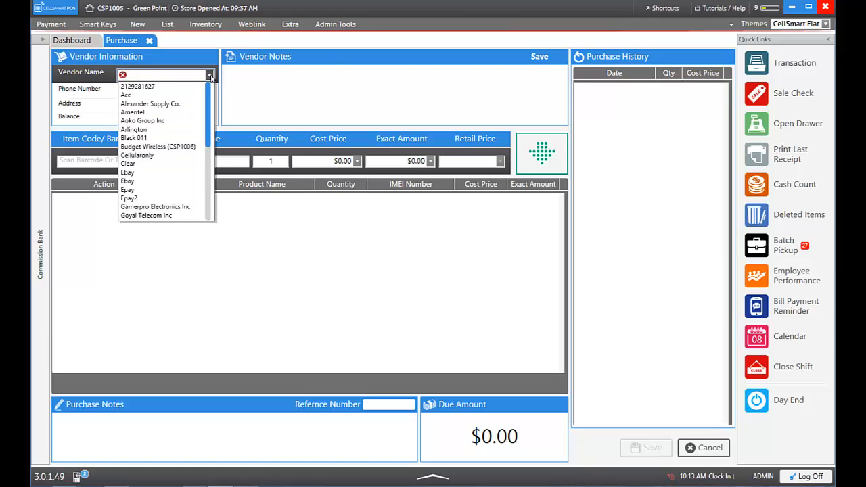
{"action": "left_click", "coordinate": [153, 175]}
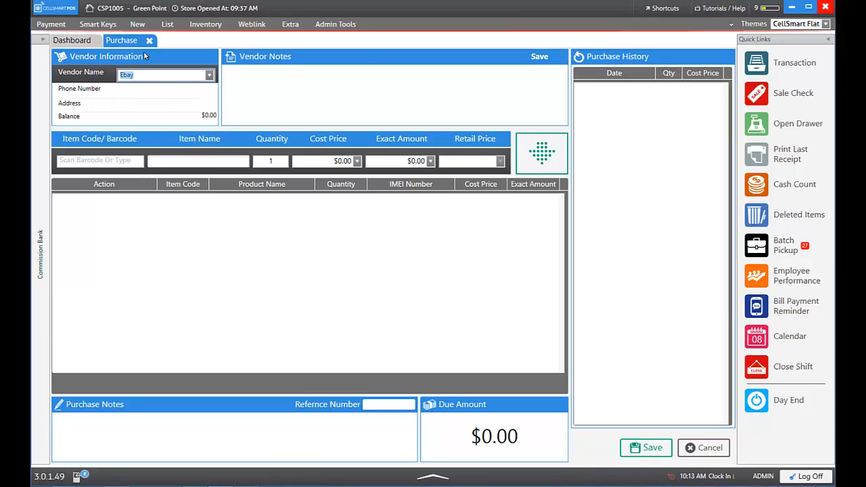
{"action": "left_click", "coordinate": [138, 25]}
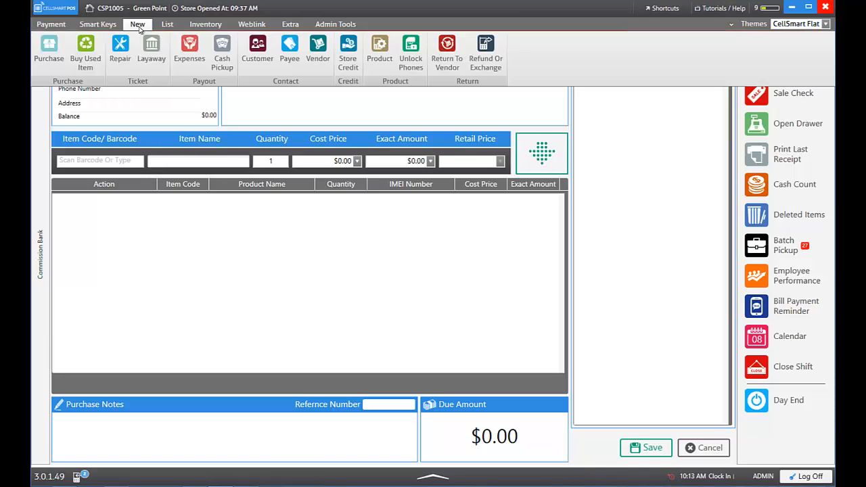
{"action": "left_click", "coordinate": [321, 59]}
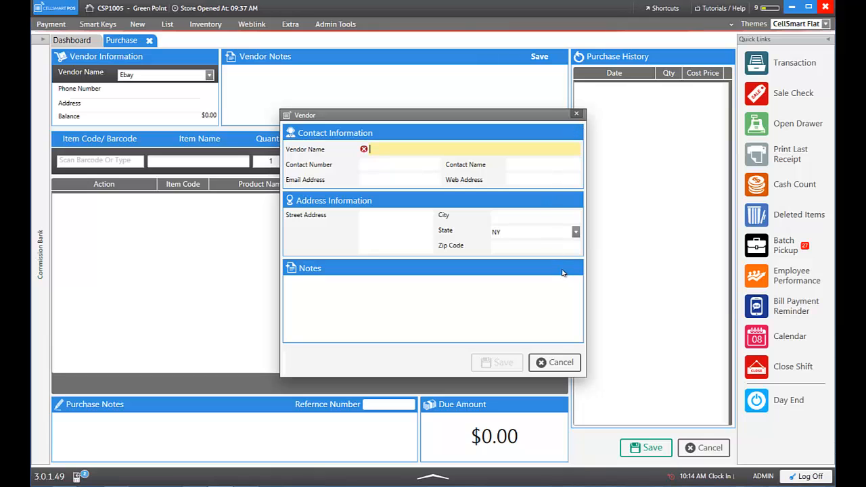
{"action": "left_click", "coordinate": [557, 362]}
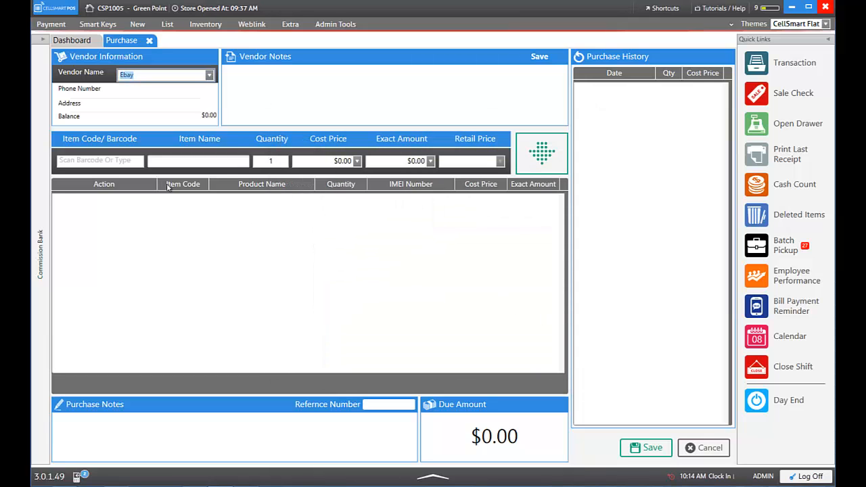
Enter Iphone 6 as the purchase item, create it as a new product and assign it to the Gsm Phone category
{"action": "left_click", "coordinate": [116, 162]}
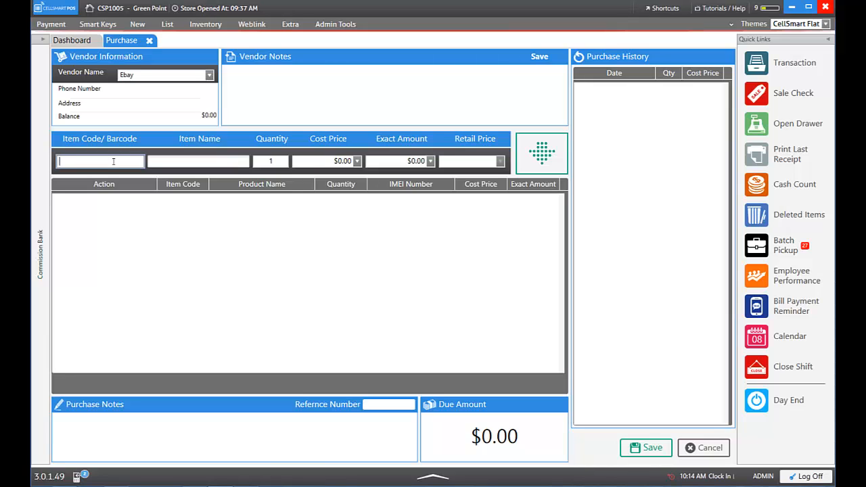
{"action": "type", "text": "Iphone 6"}
{"action": "key", "text": "Return"}
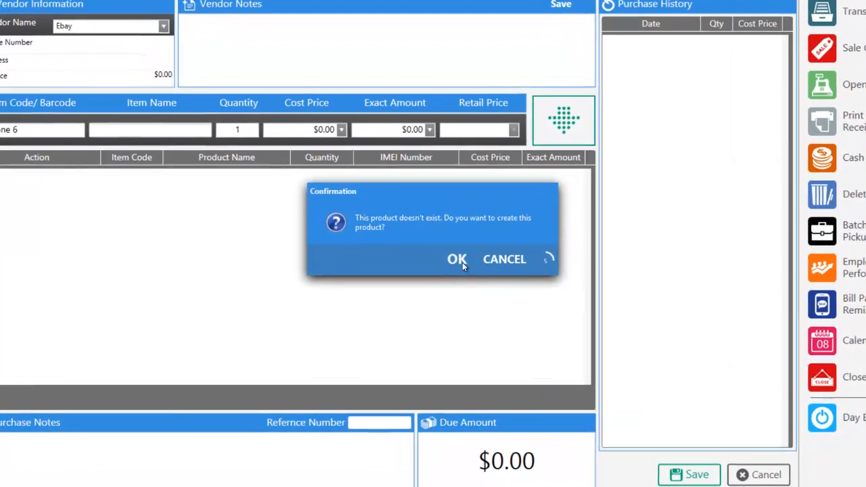
{"action": "left_click", "coordinate": [457, 260]}
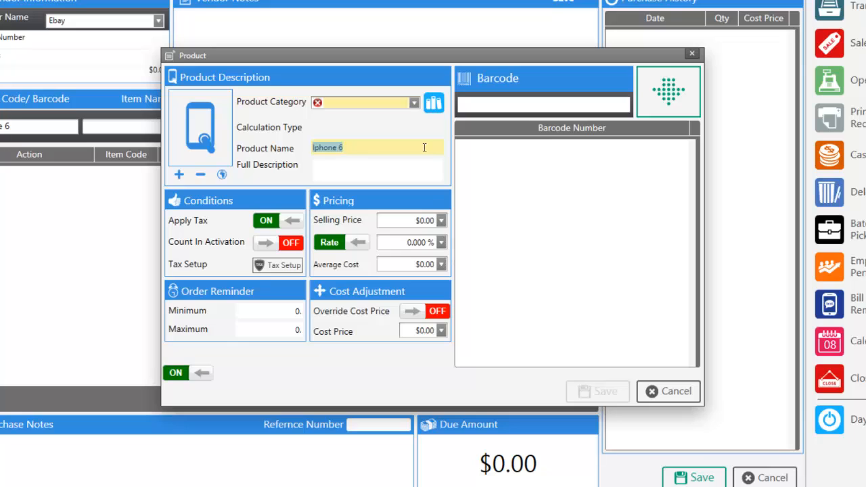
{"action": "left_click", "coordinate": [413, 103]}
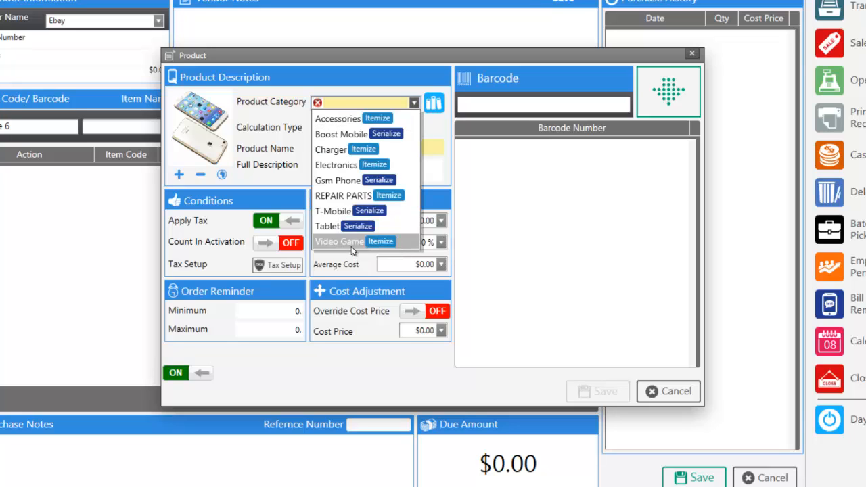
{"action": "left_click", "coordinate": [360, 183]}
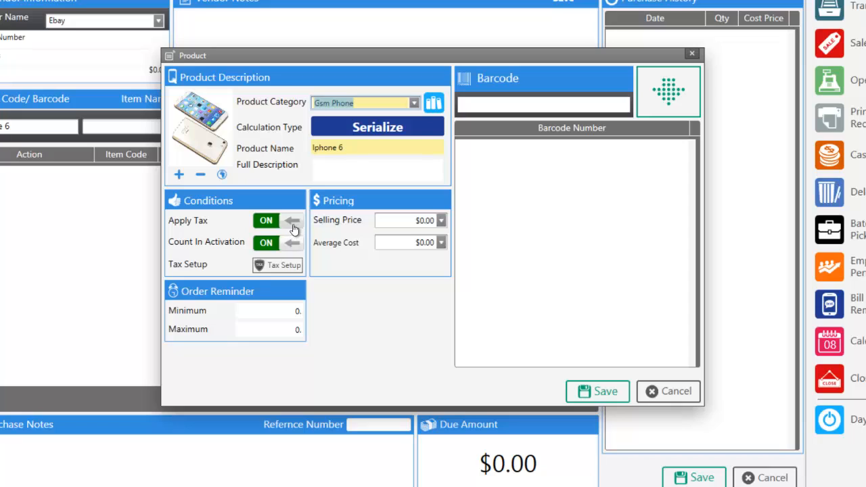
Set the Iphone 6 product's selling price to $700.00 and average cost to $600.00, and save the product
{"action": "left_click", "coordinate": [419, 220]}
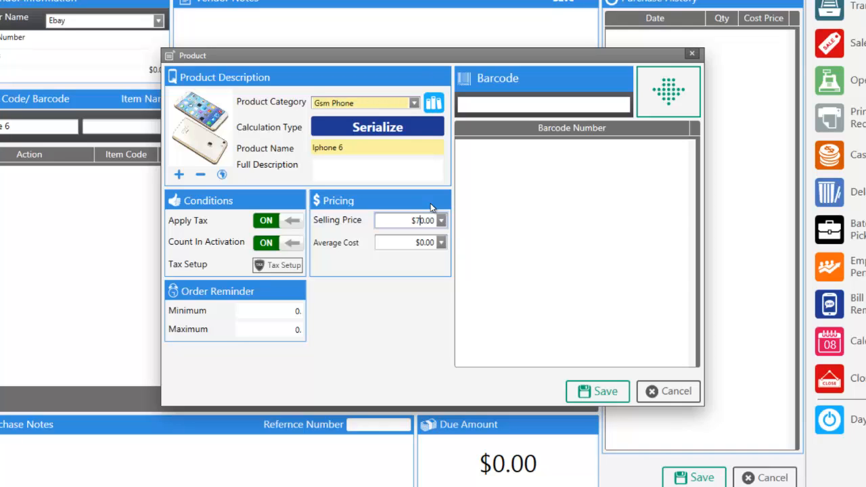
{"action": "left_click", "coordinate": [421, 244]}
{"action": "type", "text": "6"}
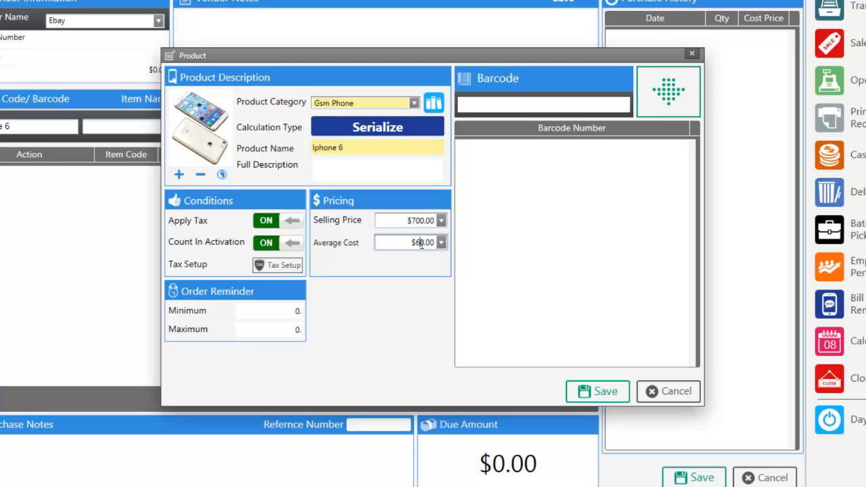
{"action": "type", "text": "0"}
{"action": "left_click", "coordinate": [553, 99]}
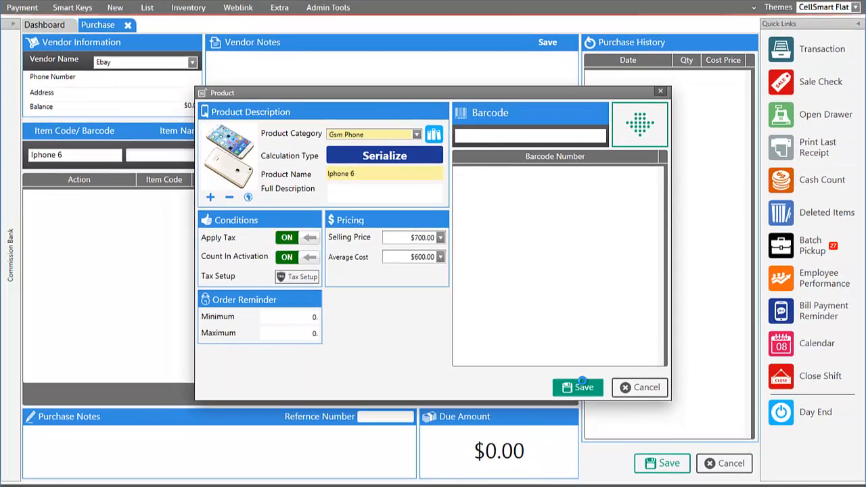
{"action": "left_click", "coordinate": [586, 388]}
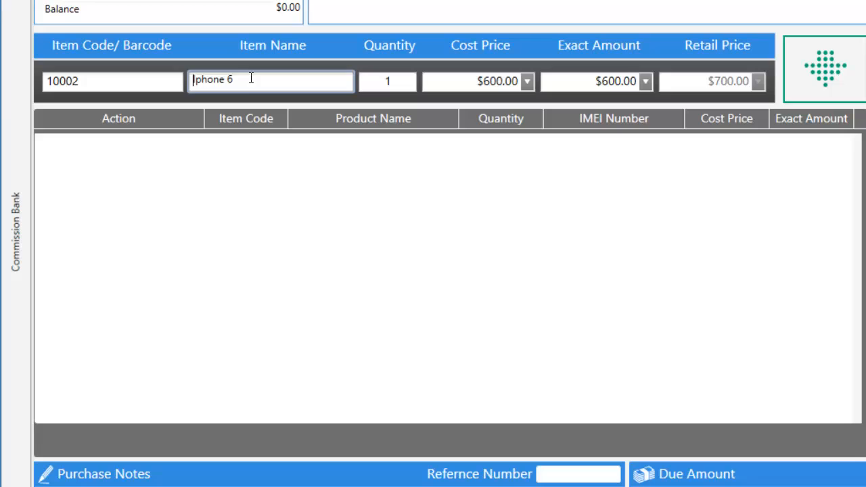
Clear the item name and item code from the purchase entry line
{"action": "left_click_drag", "start_coordinate": [251, 79], "coordinate": [165, 80]}
{"action": "key", "text": "BackSpace"}
{"action": "left_click", "coordinate": [63, 80]}
{"action": "left_click_drag", "start_coordinate": [80, 80], "coordinate": [35, 71]}
{"action": "key", "text": "BackSpace"}
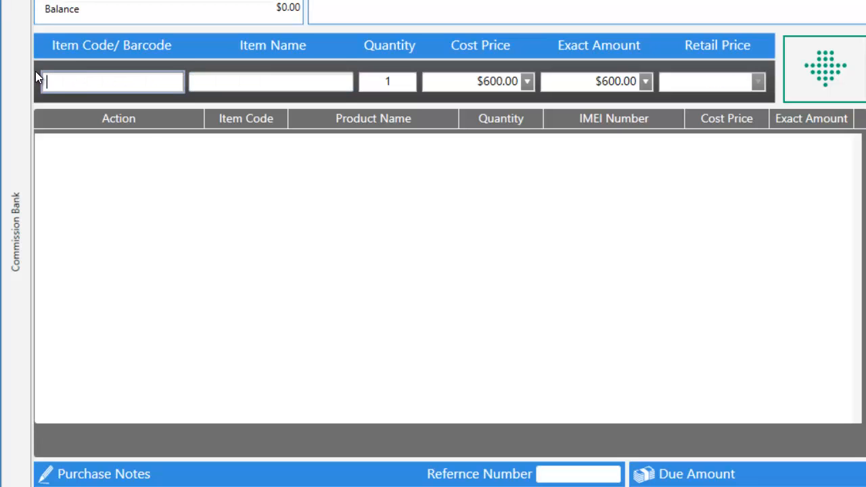
Search the products for Iphone and pick the Iphone 6 with item code 10002 for the purchase line
{"action": "type", "text": "Iphone"}
{"action": "key", "text": "Return"}
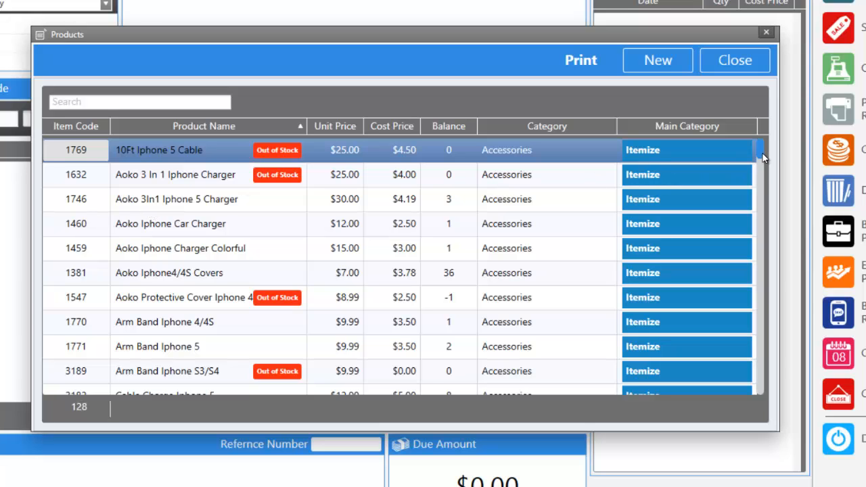
{"action": "left_click", "coordinate": [763, 229]}
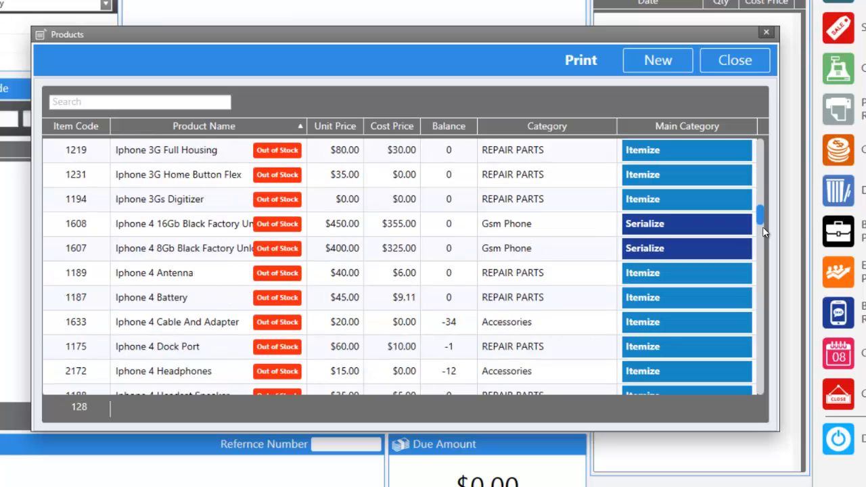
{"action": "left_click_drag", "start_coordinate": [763, 229], "coordinate": [769, 296]}
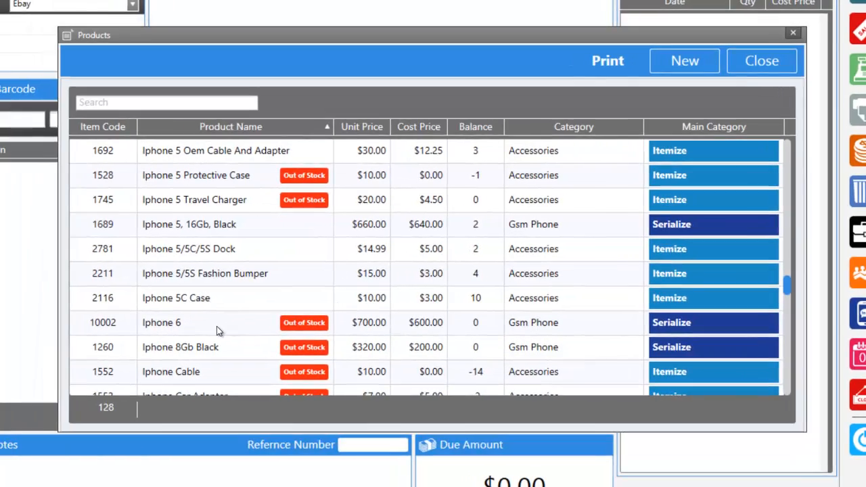
{"action": "double_click", "coordinate": [200, 325]}
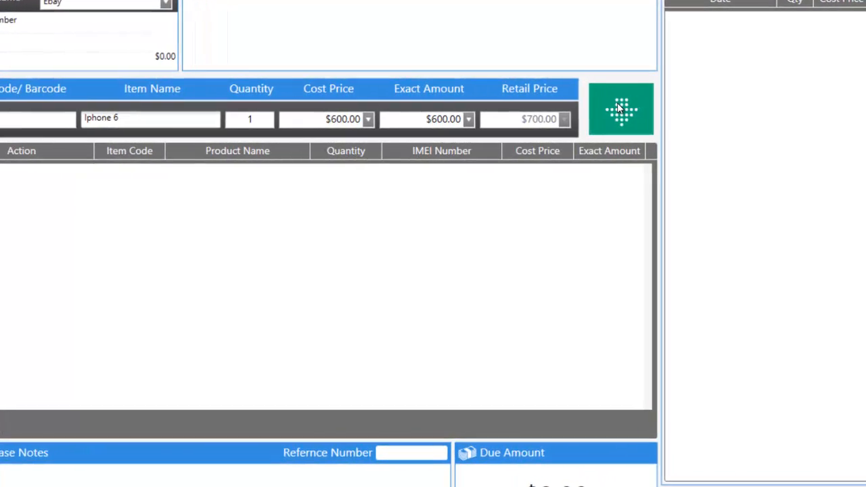
{"action": "left_click", "coordinate": [656, 105]}
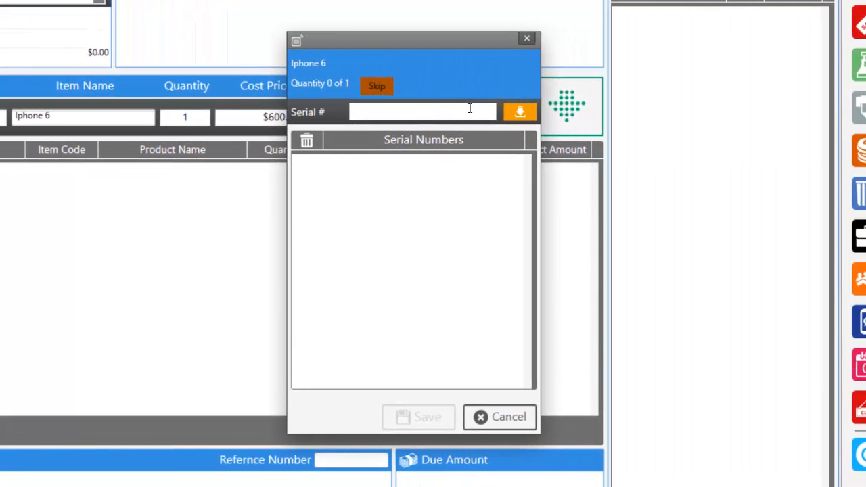
{"action": "left_click", "coordinate": [470, 108]}
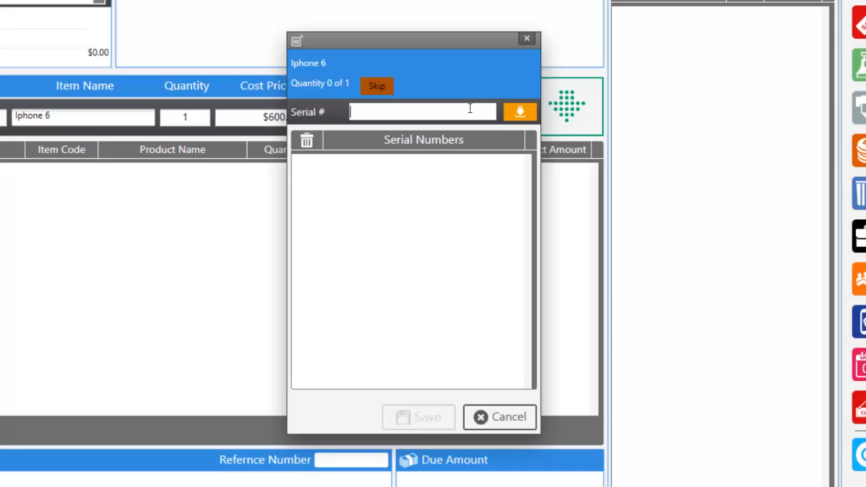
{"action": "type", "text": "9868757646487786"}
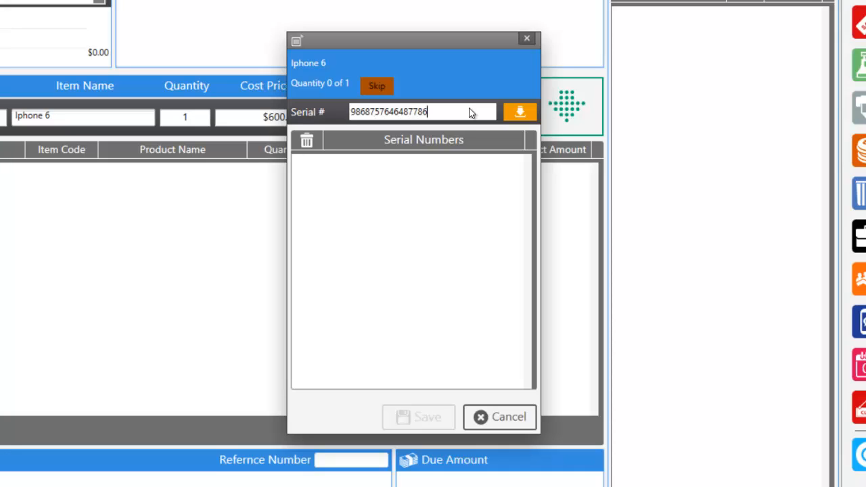
{"action": "key", "text": "Return"}
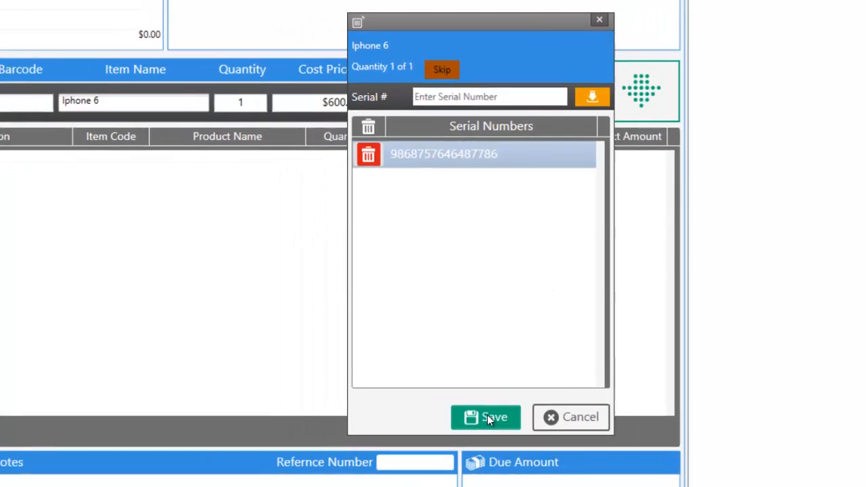
{"action": "left_click", "coordinate": [487, 414]}
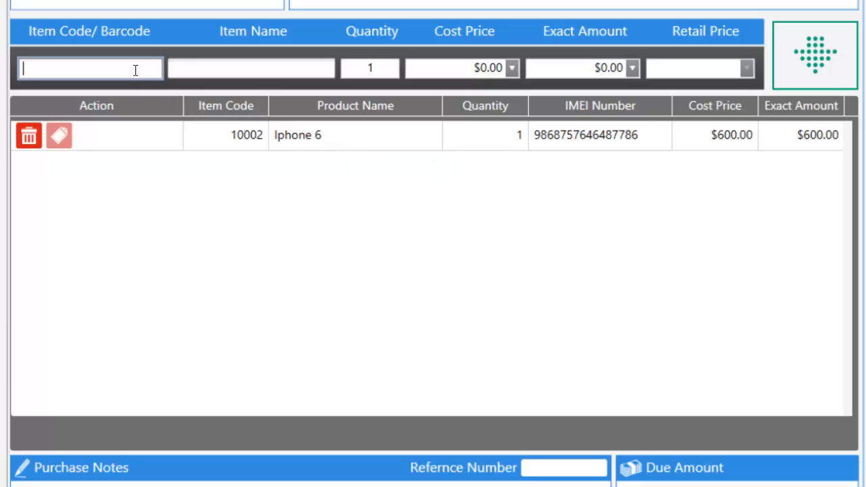
Enter Iphone 6 charger as the next item, create it as a new product and assign it to the Charger category
{"action": "type", "text": "Iphone 6 charger"}
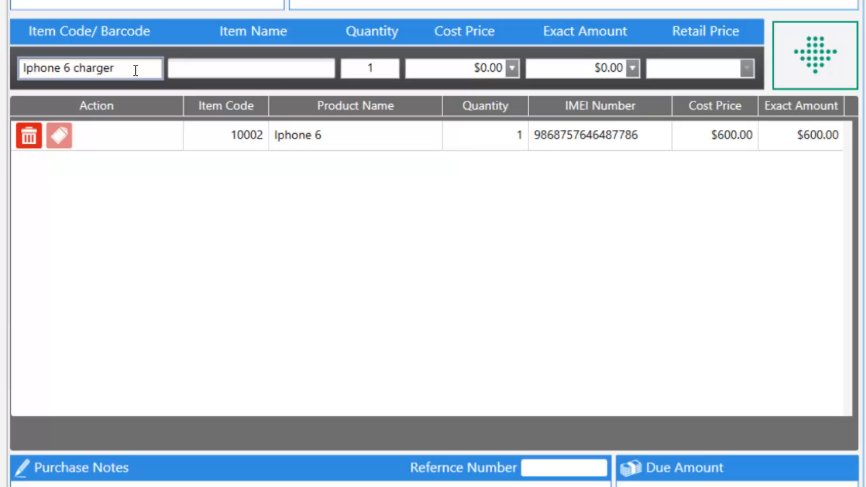
{"action": "key", "text": "Return"}
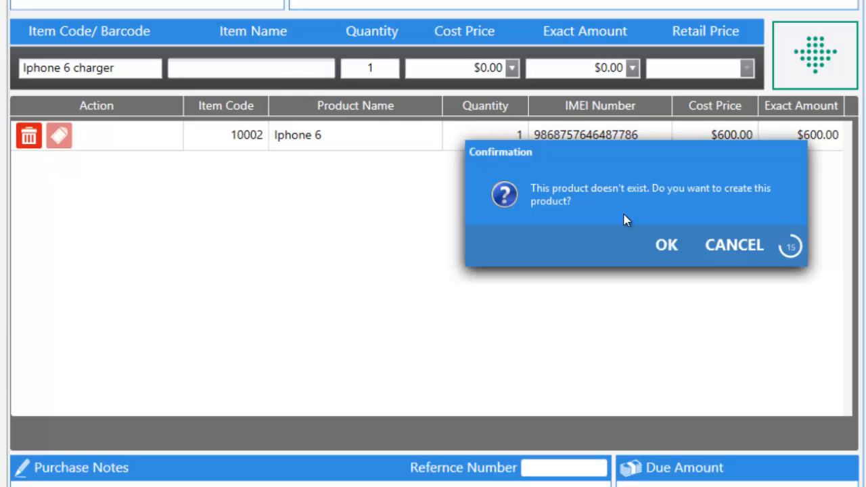
{"action": "left_click", "coordinate": [657, 235]}
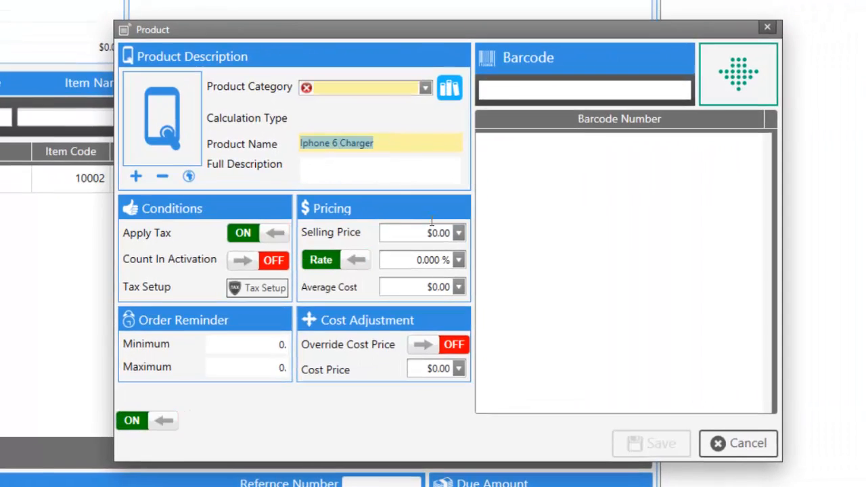
{"action": "left_click", "coordinate": [425, 90]}
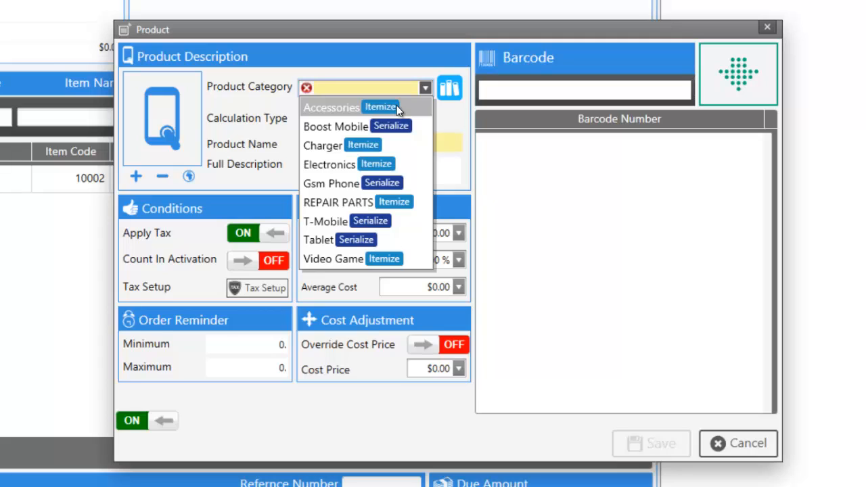
{"action": "left_click", "coordinate": [388, 144]}
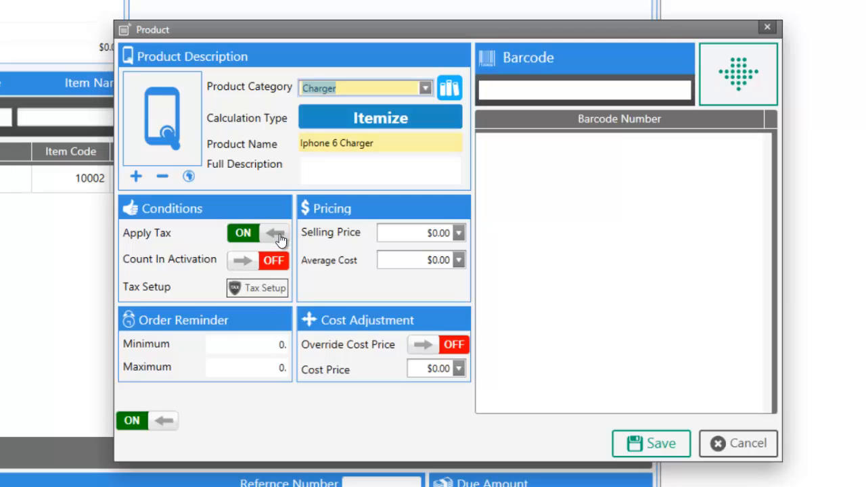
Set the Iphone 6 Charger's selling price to $10.00 and its average cost to $3.00
{"action": "left_click", "coordinate": [438, 233]}
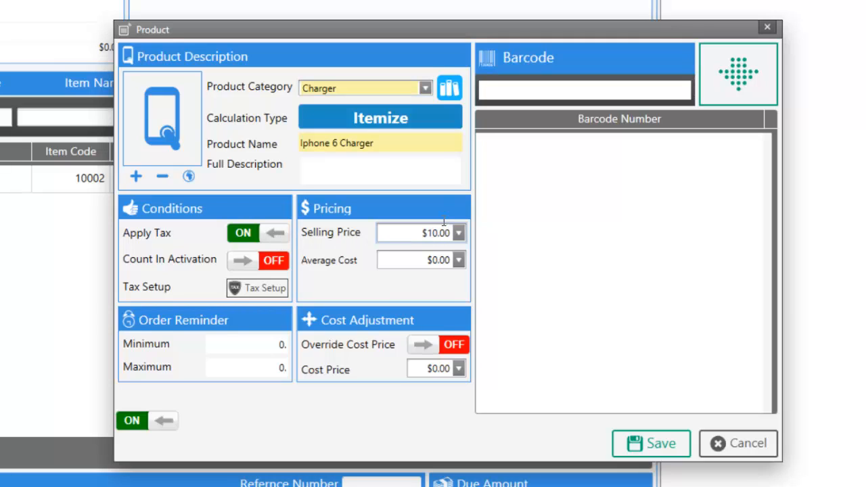
{"action": "left_click", "coordinate": [437, 260]}
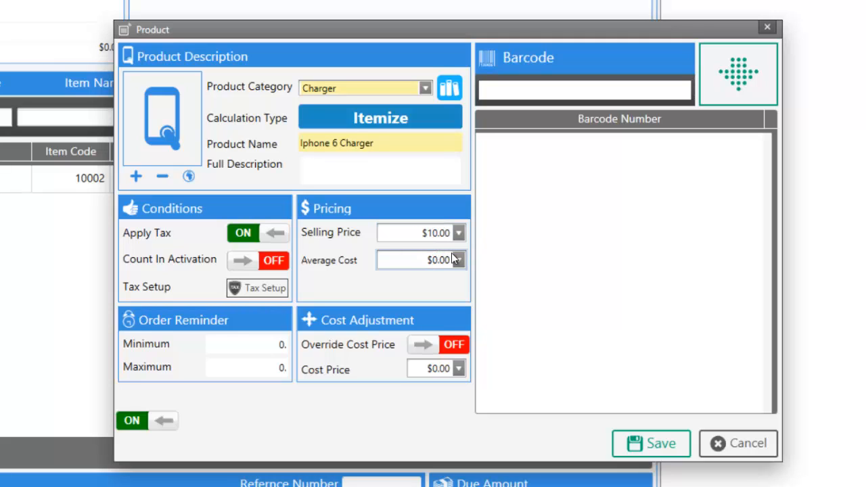
{"action": "key", "text": "Right"}
Add barcode 123123123 to the Iphone 6 Charger and save the new product
{"action": "left_click", "coordinate": [550, 93]}
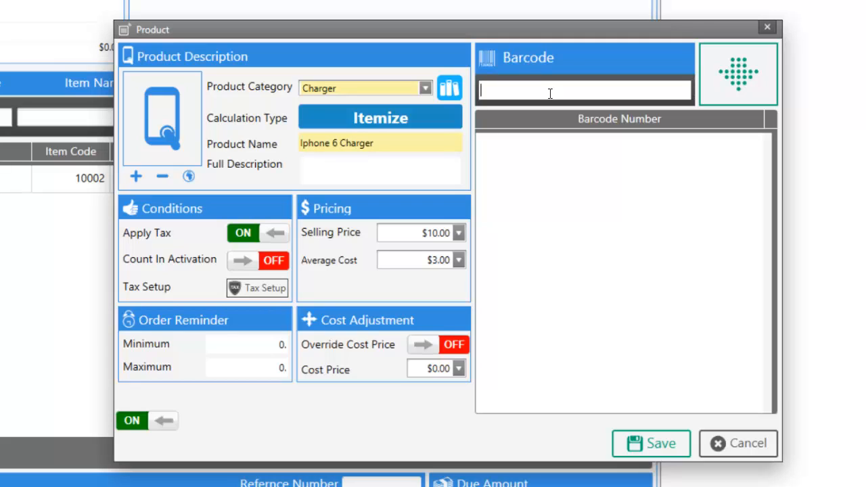
{"action": "type", "text": "123123123"}
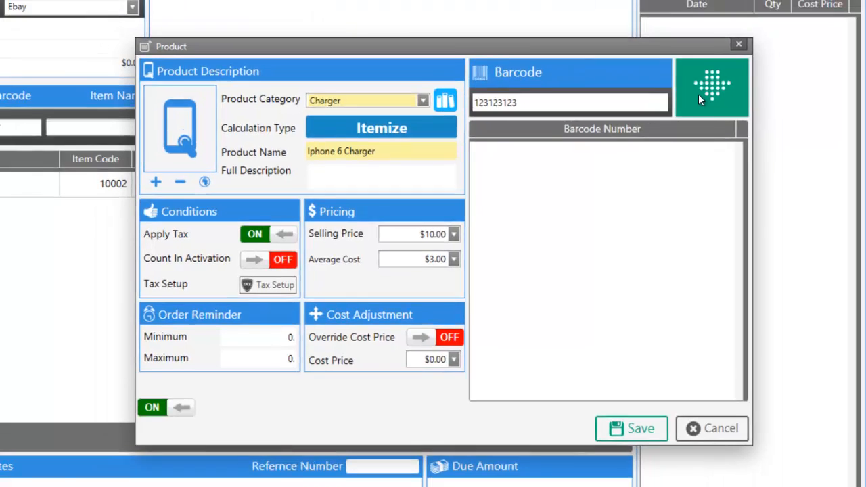
{"action": "left_click", "coordinate": [723, 90]}
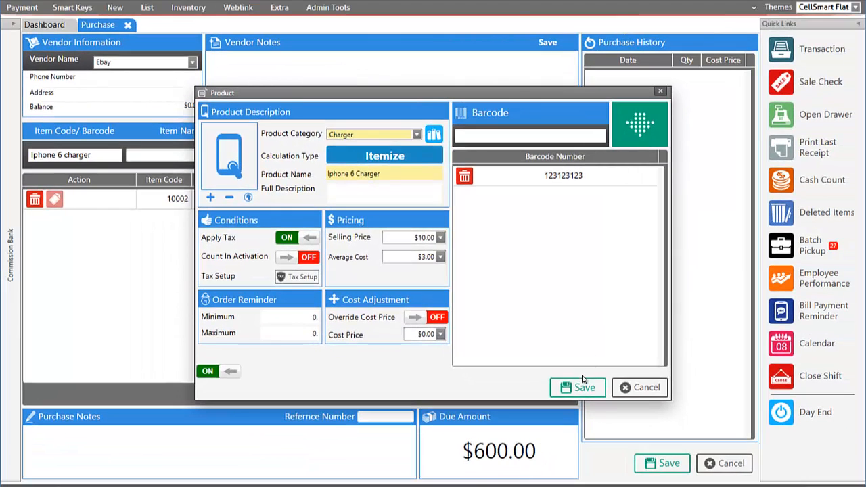
{"action": "left_click", "coordinate": [580, 387]}
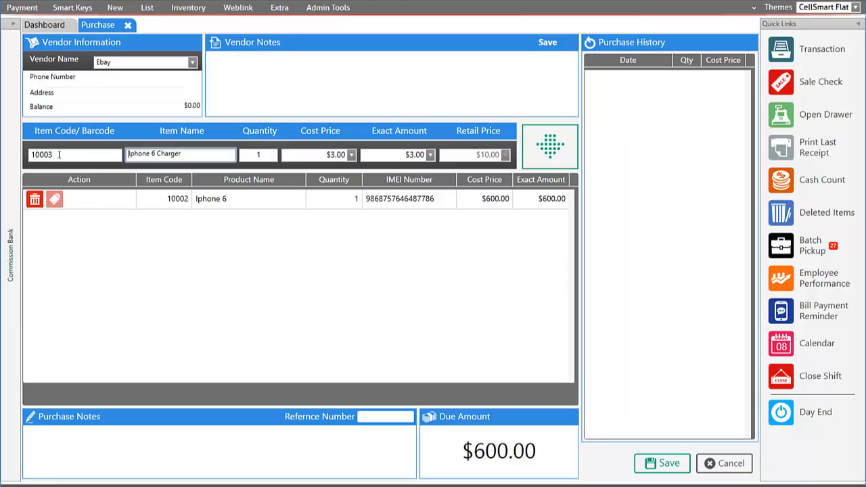
Replace the item code on the purchase entry line with barcode 123123123 and pick the Iphone 6 Charger it finds
{"action": "left_click_drag", "start_coordinate": [59, 155], "coordinate": [28, 156]}
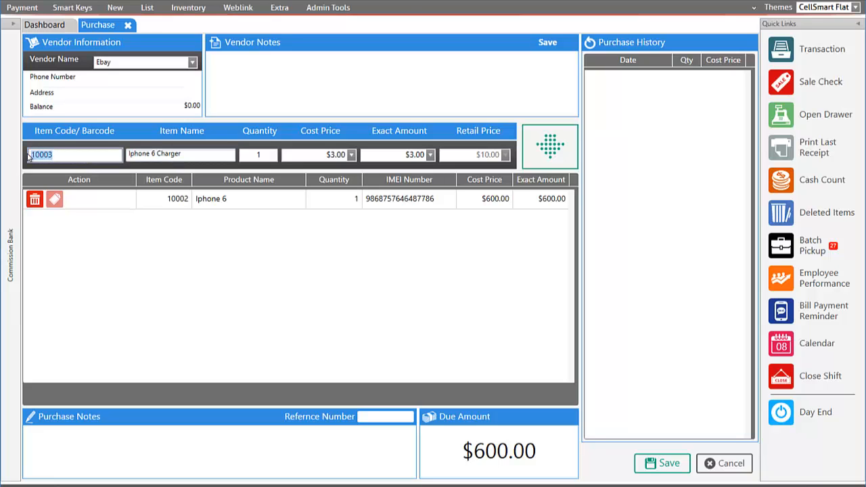
{"action": "key", "text": "BackSpace"}
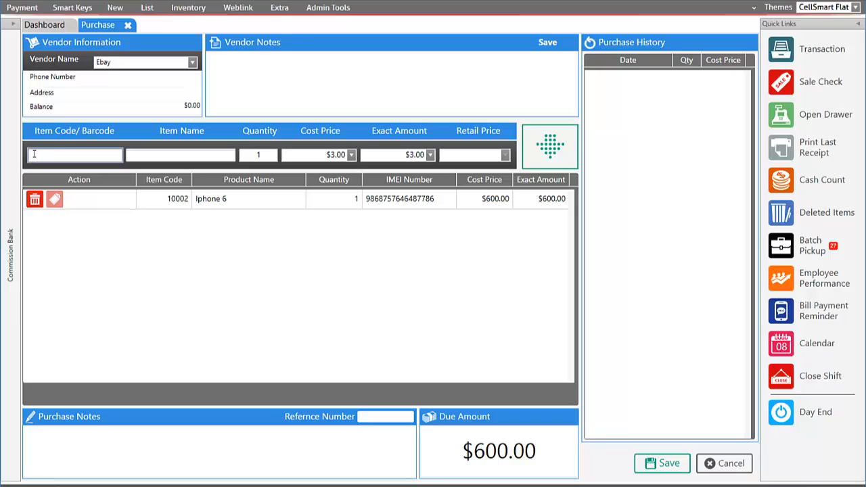
{"action": "type", "text": "123123123"}
{"action": "key", "text": "Return"}
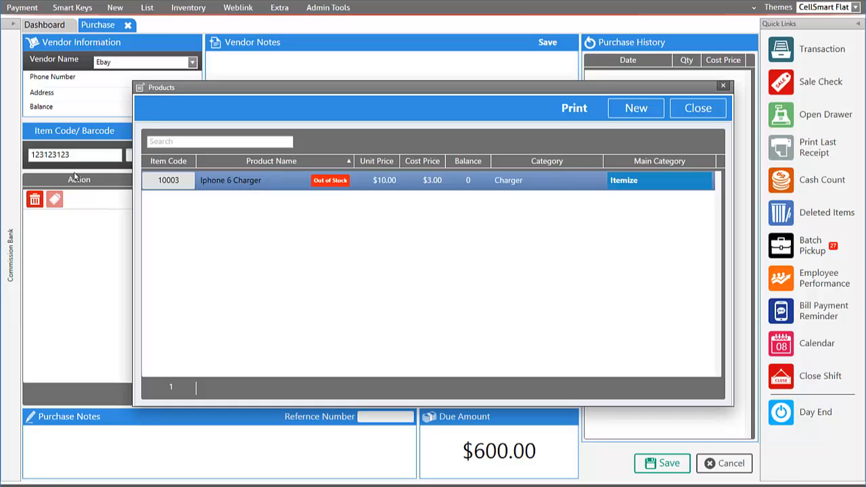
{"action": "double_click", "coordinate": [188, 185]}
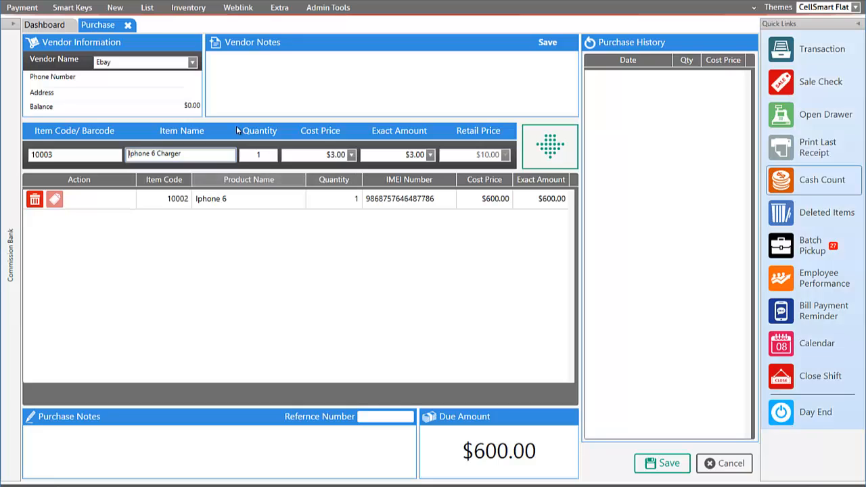
Set the Iphone 6 Charger's quantity to 5 and add it to the purchase
{"action": "left_click", "coordinate": [258, 155]}
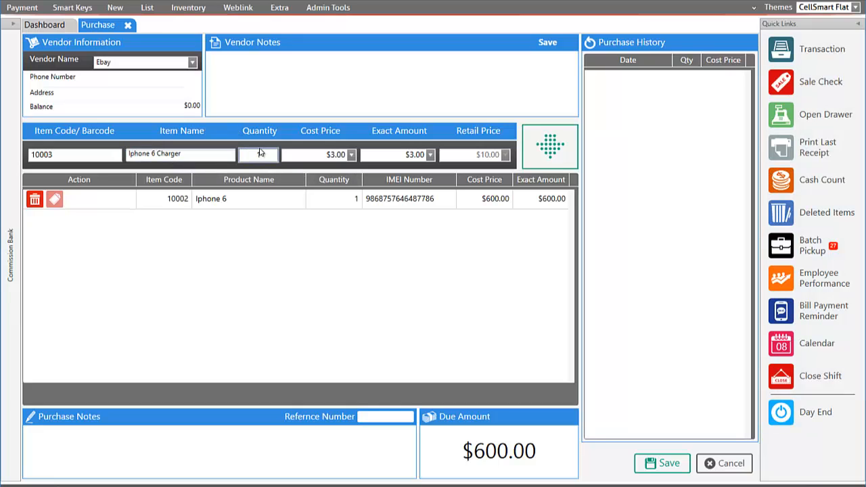
{"action": "type", "text": "5"}
{"action": "left_click", "coordinate": [550, 146]}
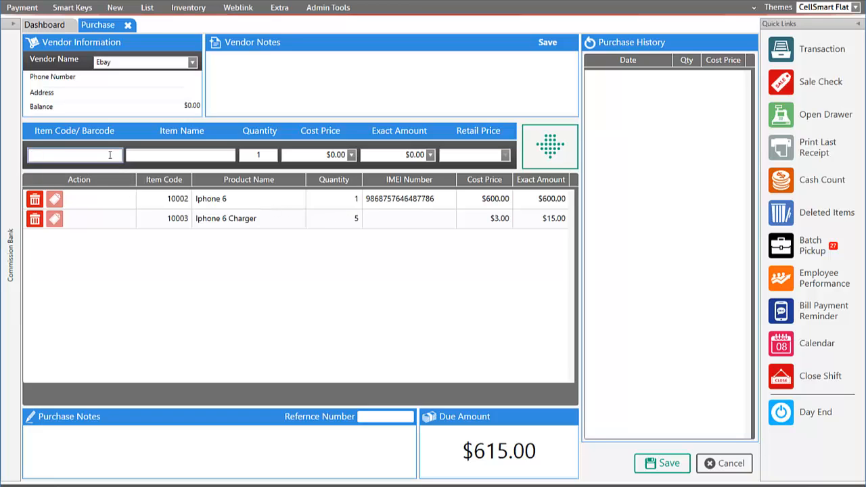
Search the products for Case, pick the Blackberry 9900 Protection Case and set its quantity to 5
{"action": "type", "text": "ase"}
{"action": "key", "text": "Return"}
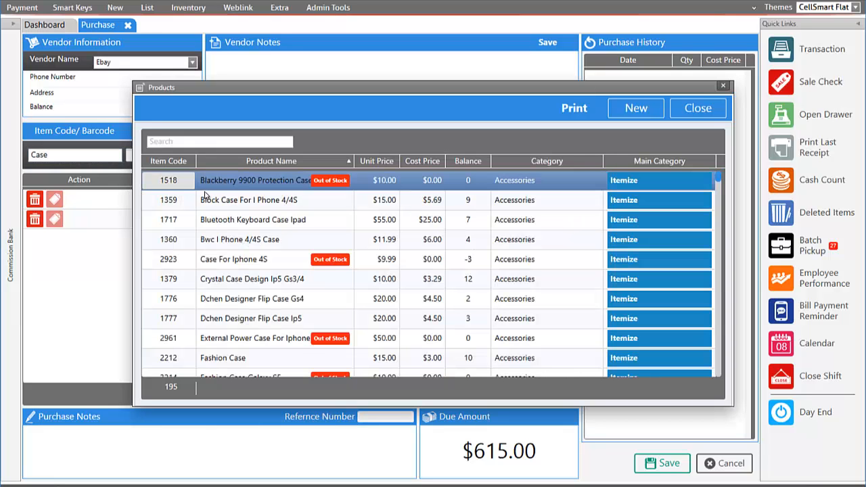
{"action": "double_click", "coordinate": [277, 185]}
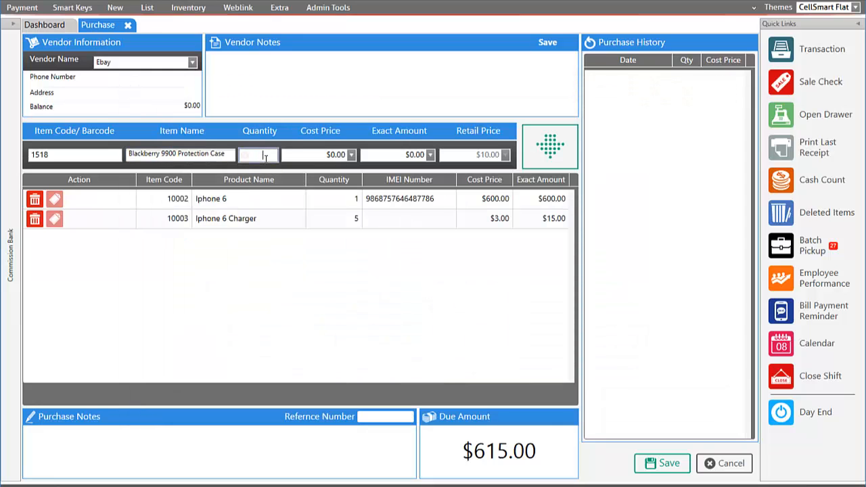
{"action": "type", "text": "5"}
Decline buying the Blackberry 9900 Protection Case at zero price, set its cost price to $5.00 and add it to the purchase
{"action": "left_click", "coordinate": [526, 157]}
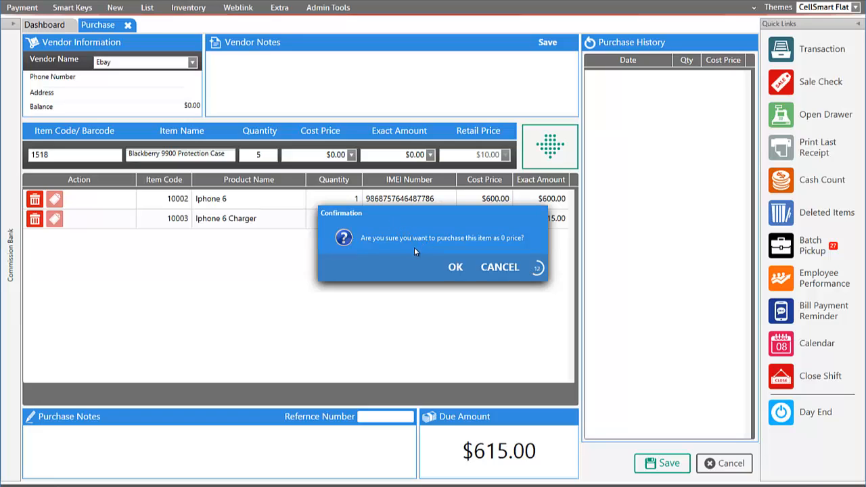
{"action": "left_click", "coordinate": [505, 268]}
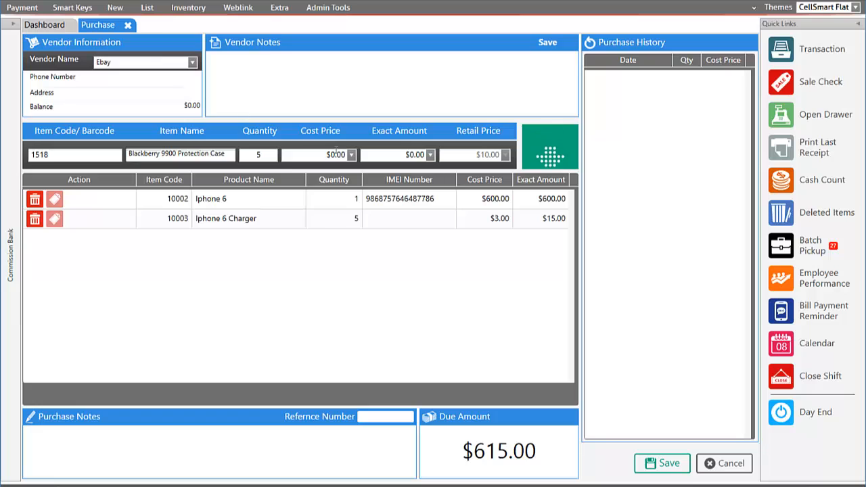
{"action": "left_click", "coordinate": [352, 155]}
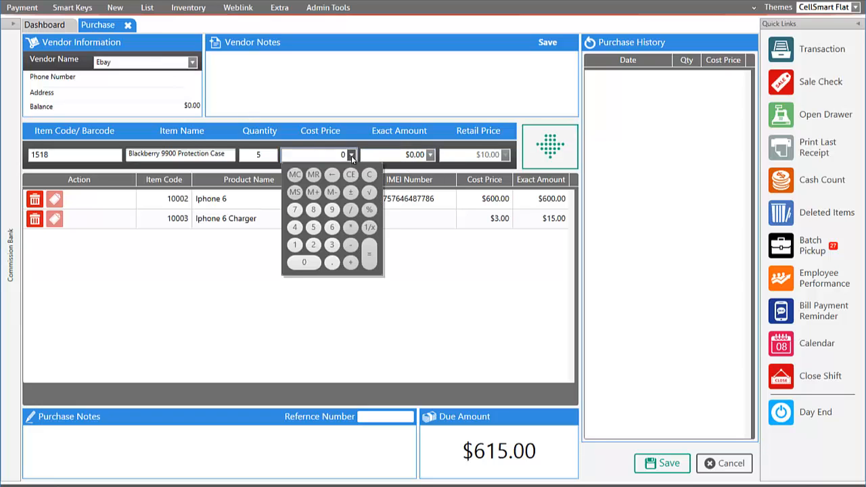
{"action": "left_click", "coordinate": [313, 228]}
{"action": "left_click", "coordinate": [457, 279]}
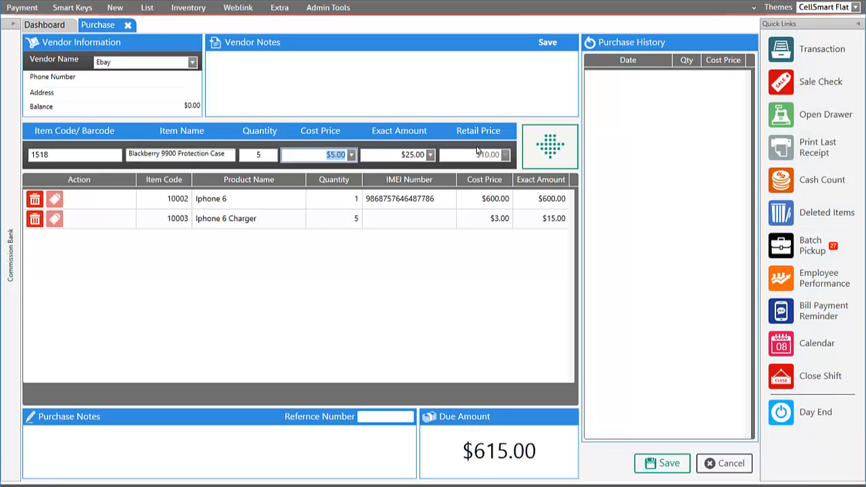
{"action": "left_click", "coordinate": [540, 149]}
{"action": "left_click", "coordinate": [535, 141]}
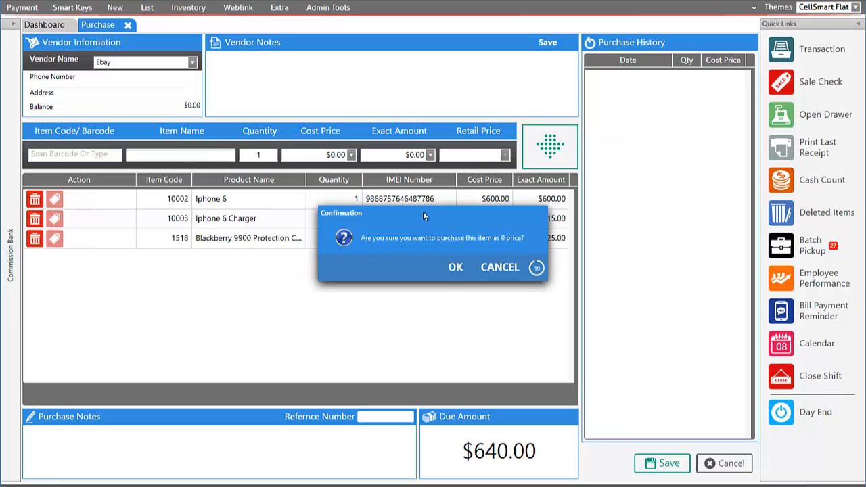
{"action": "left_click", "coordinate": [500, 268]}
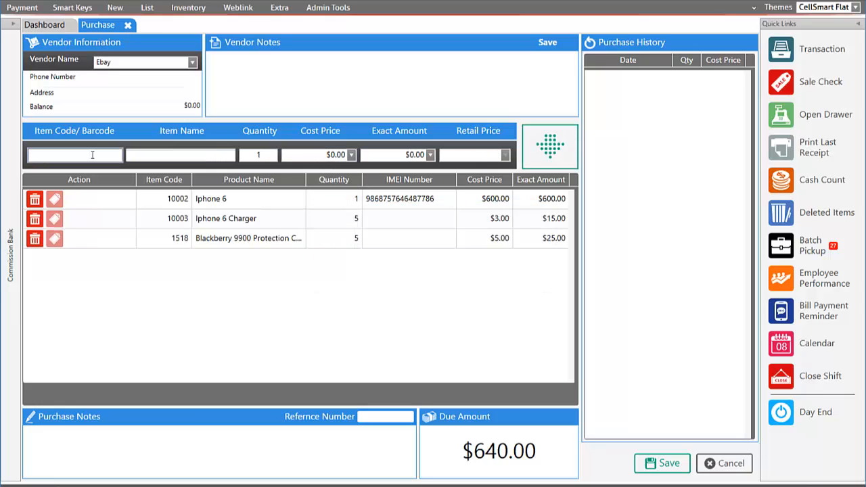
Search the products for Iphone 6, pick item code 10002 and set its cost price to $500.00
{"action": "type", "text": "Iphone 6"}
{"action": "key", "text": "Return"}
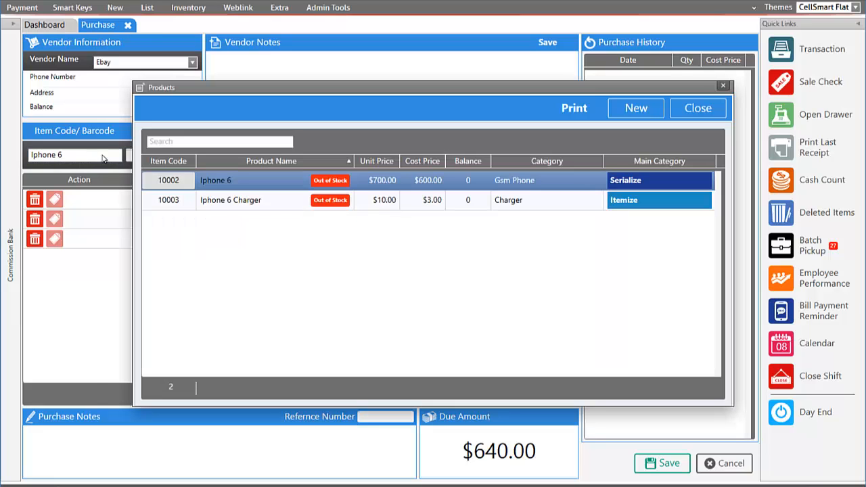
{"action": "double_click", "coordinate": [216, 180]}
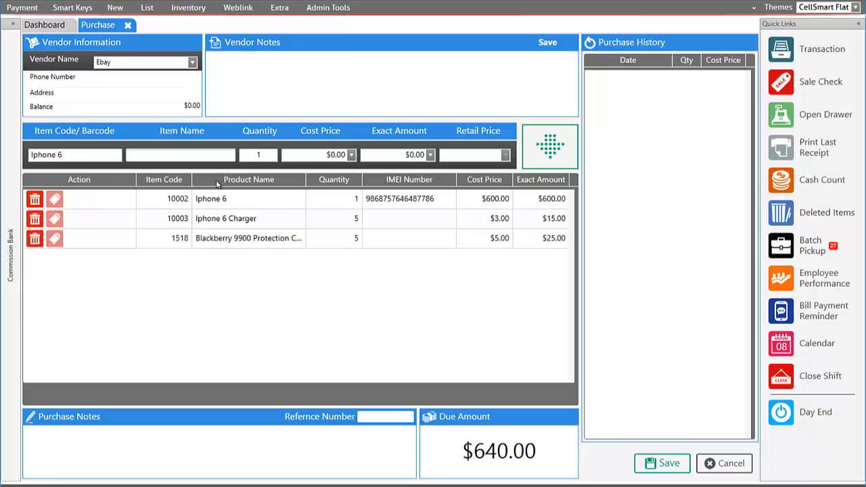
{"action": "left_click", "coordinate": [352, 155]}
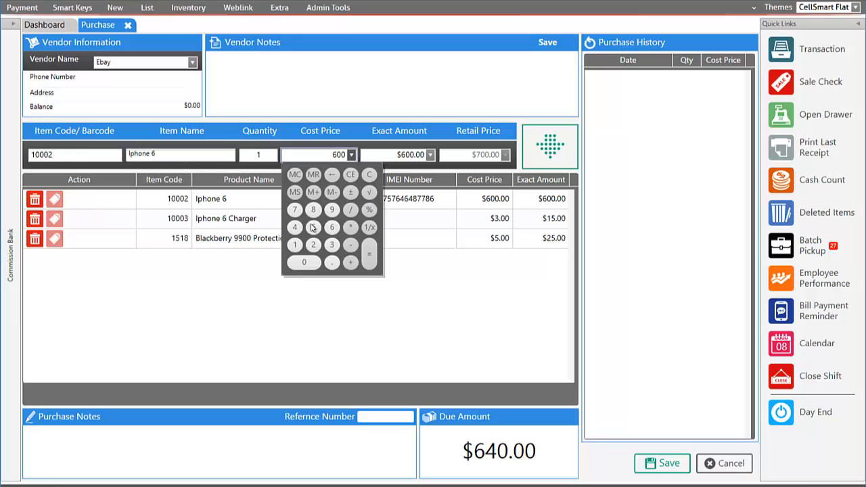
{"action": "left_click", "coordinate": [313, 228]}
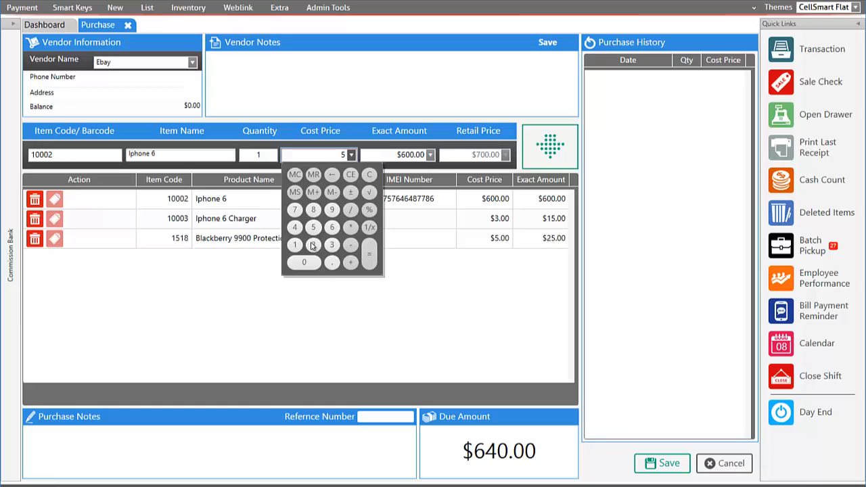
{"action": "left_click", "coordinate": [307, 264]}
{"action": "left_click", "coordinate": [307, 264]}
{"action": "left_click", "coordinate": [407, 278]}
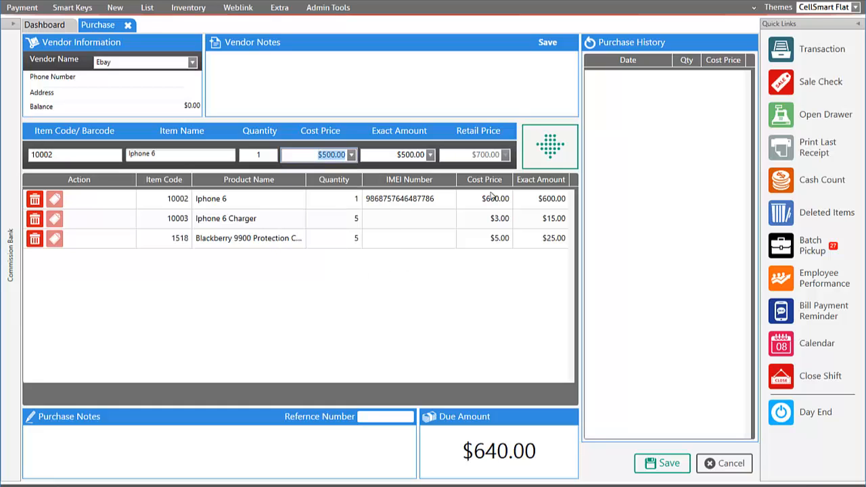
{"action": "left_click", "coordinate": [548, 151]}
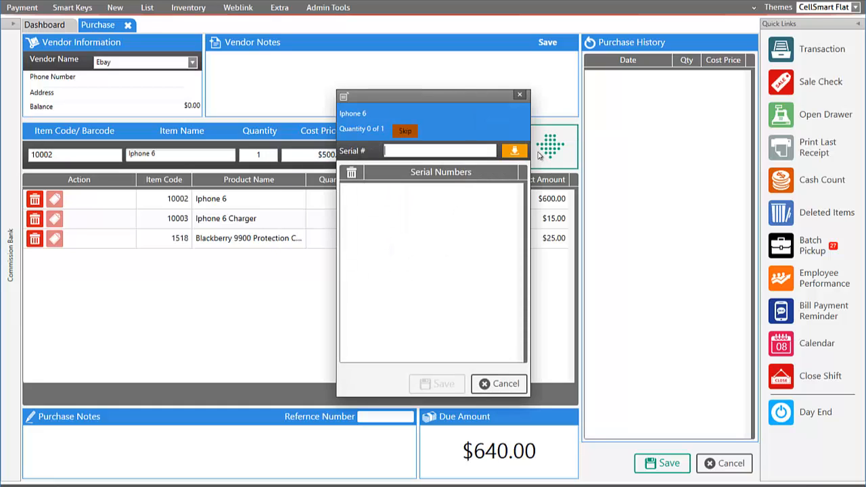
{"action": "type", "text": "875746536437578"}
{"action": "key", "text": "Return"}
{"action": "left_click", "coordinate": [425, 384]}
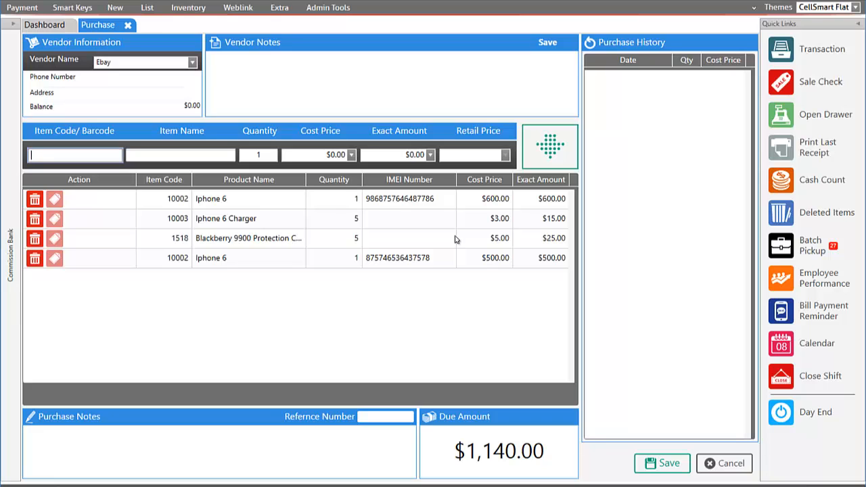
Save the Ebay purchase and its outgoing payment
{"action": "left_click", "coordinate": [651, 464]}
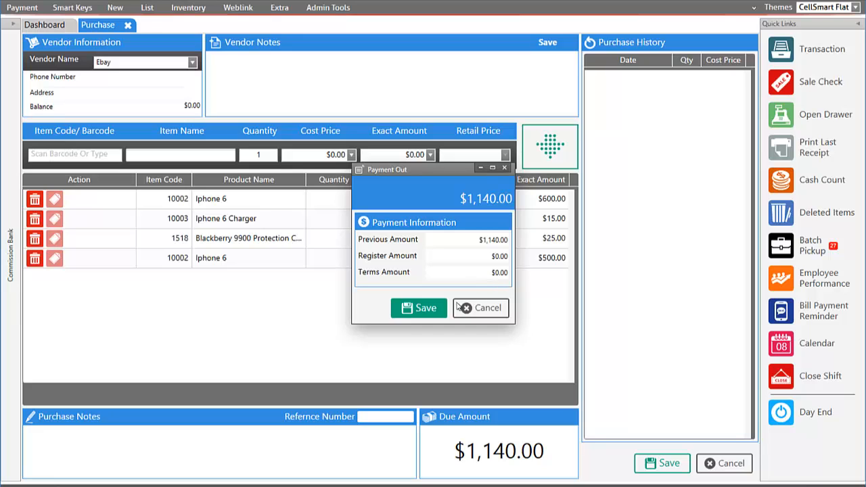
{"action": "left_click", "coordinate": [431, 310]}
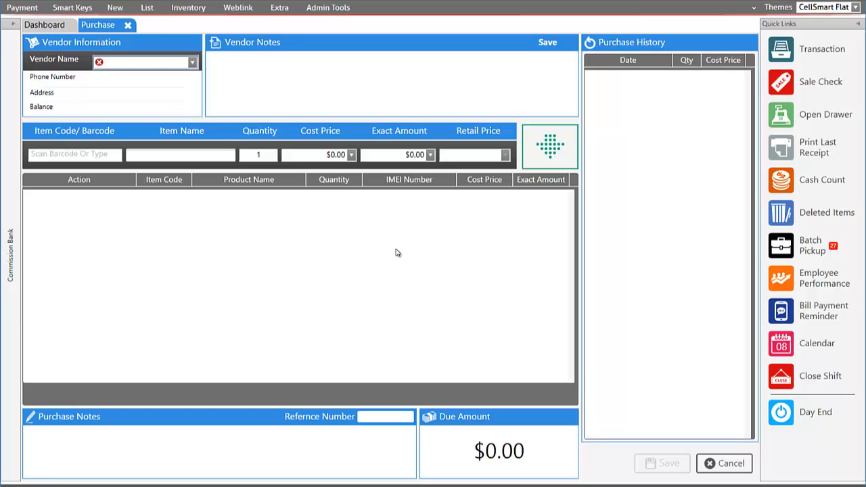
Examine the Iphone 6 stock entries under Gsm Phone in the serialized inventory
{"action": "left_click", "coordinate": [189, 8]}
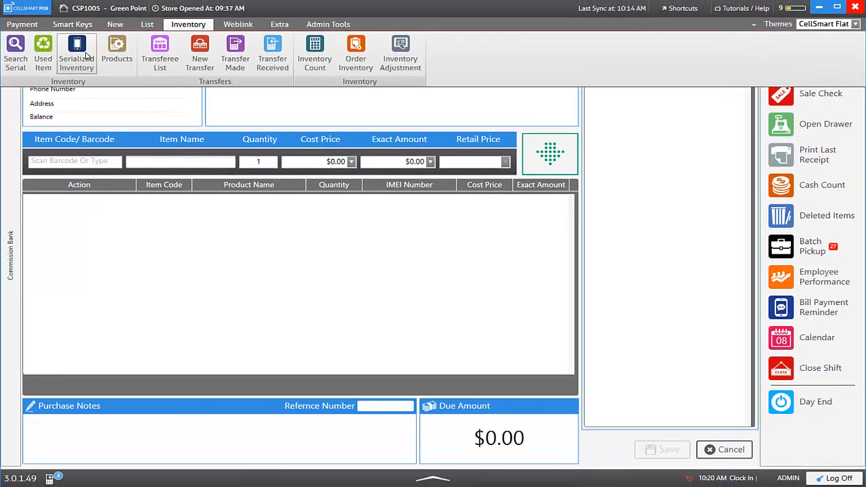
{"action": "left_click", "coordinate": [86, 56]}
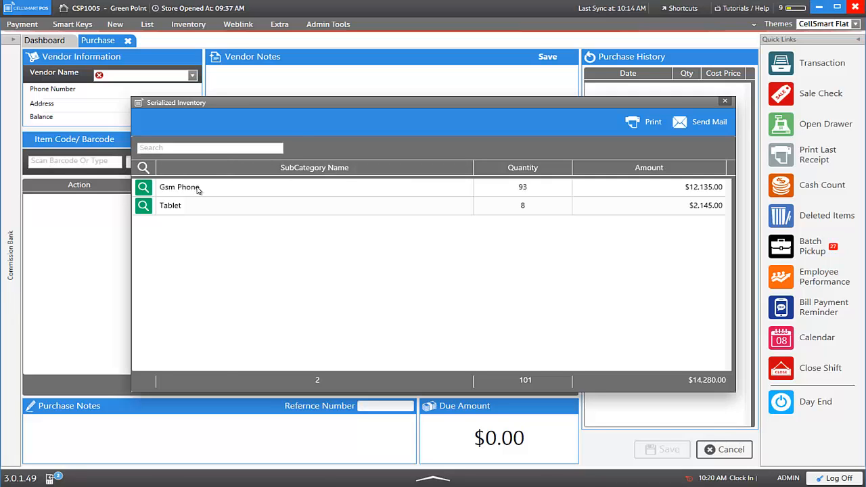
{"action": "double_click", "coordinate": [198, 188]}
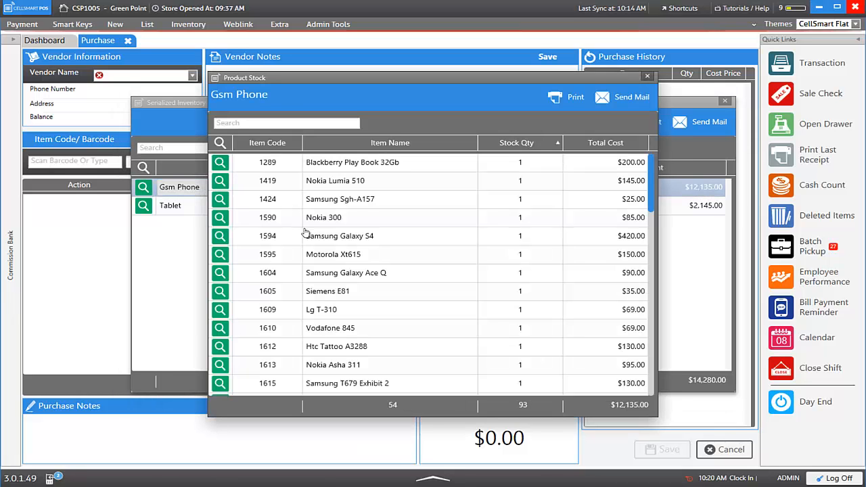
{"action": "scroll", "coordinate": [298, 223], "scroll_direction": "down", "scroll_amount": 10}
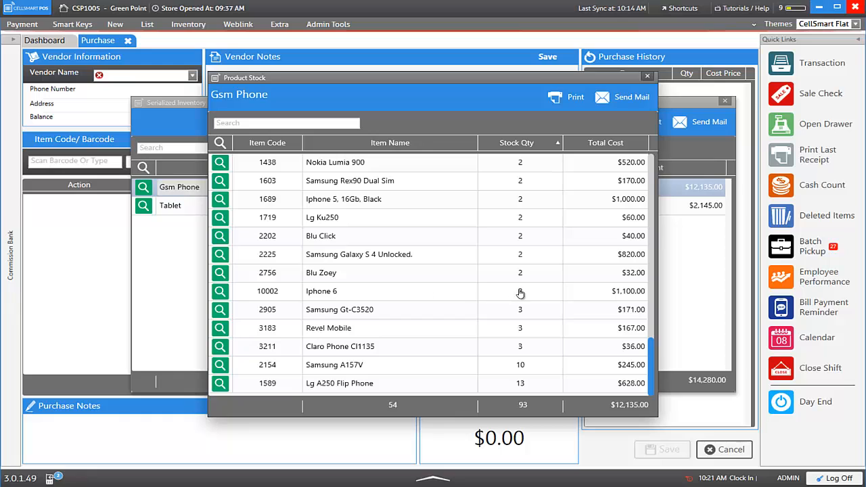
{"action": "double_click", "coordinate": [329, 291]}
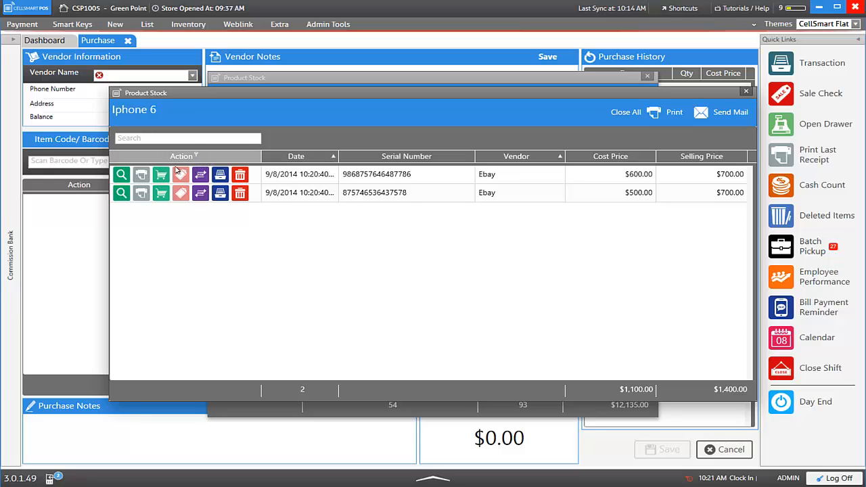
{"action": "left_click", "coordinate": [220, 176]}
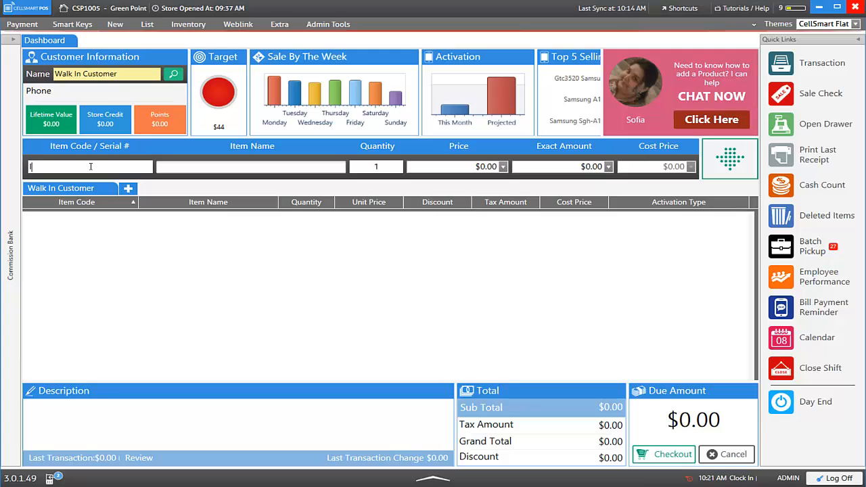
Look up Iphone 6 charger from the dashboard's item entry to check its stock balance, and close the product list
{"action": "type", "text": "Iphone 6 charger"}
{"action": "key", "text": "Return"}
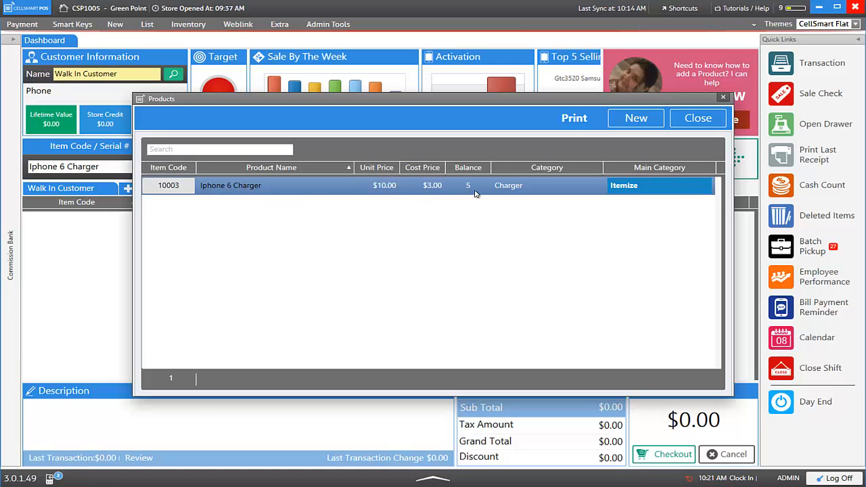
{"action": "left_click", "coordinate": [698, 120]}
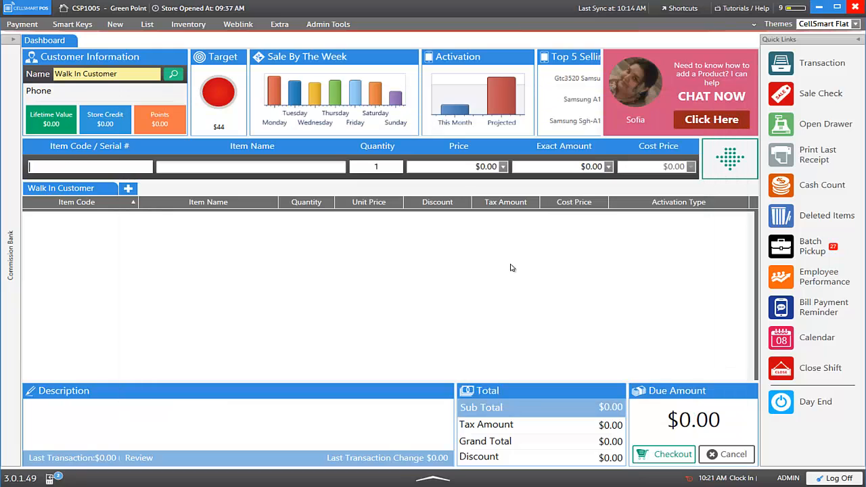